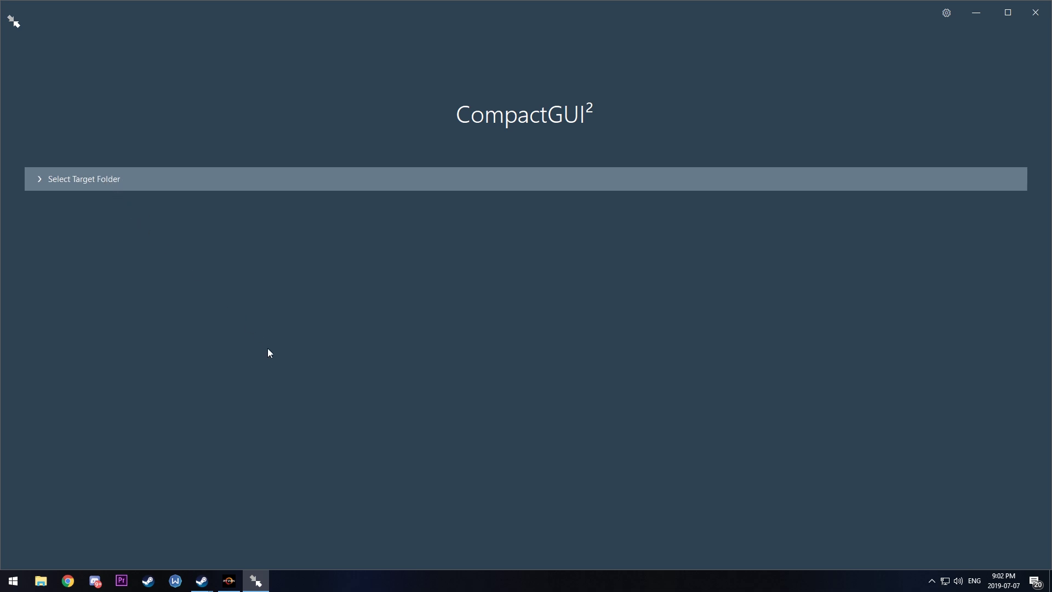
# - Check ARK: Survival Evolved's local files in Steam, reading 170372 MB used on drive G
pyautogui.moveTo(201, 581)
pyautogui.click(230, 549)
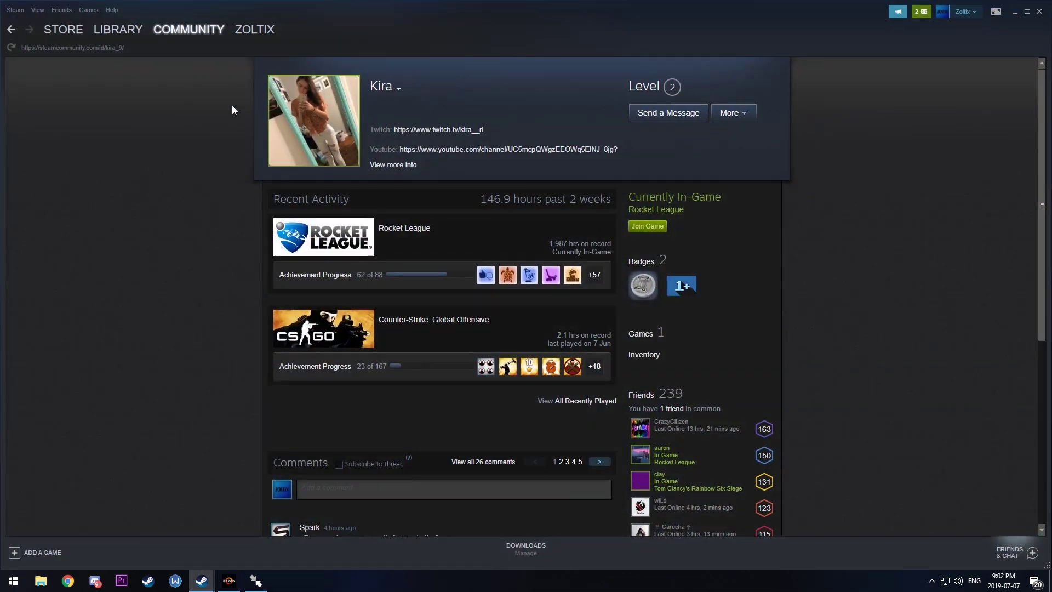
pyautogui.click(118, 46)
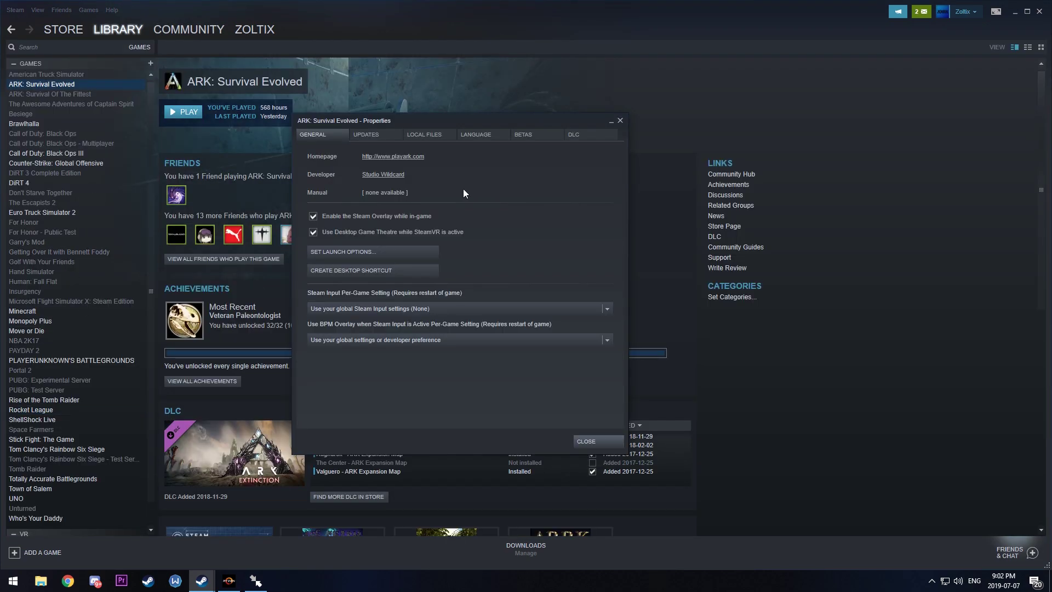
pyautogui.click(421, 136)
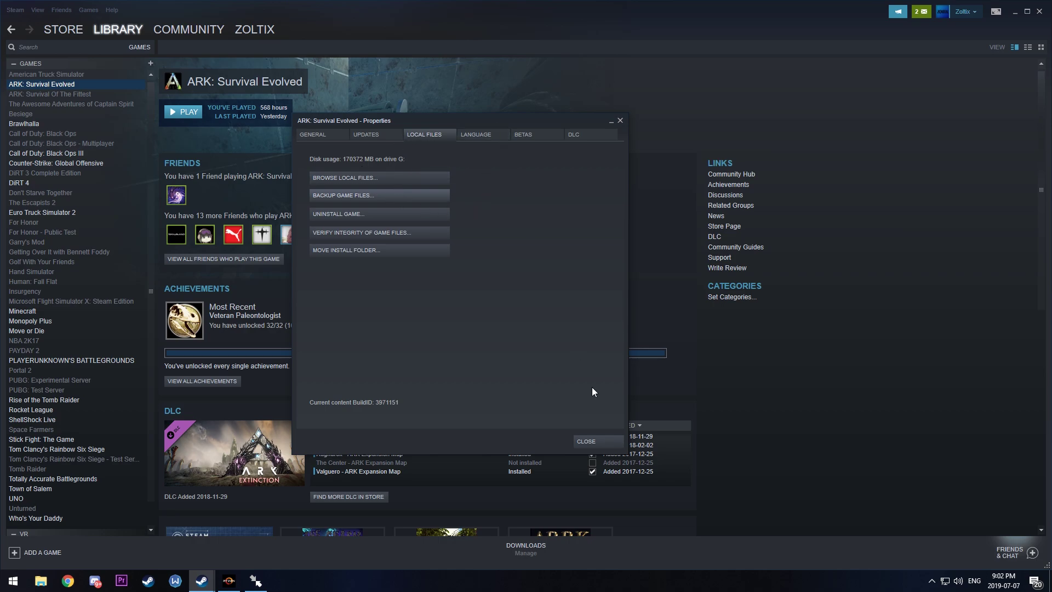
pyautogui.click(604, 443)
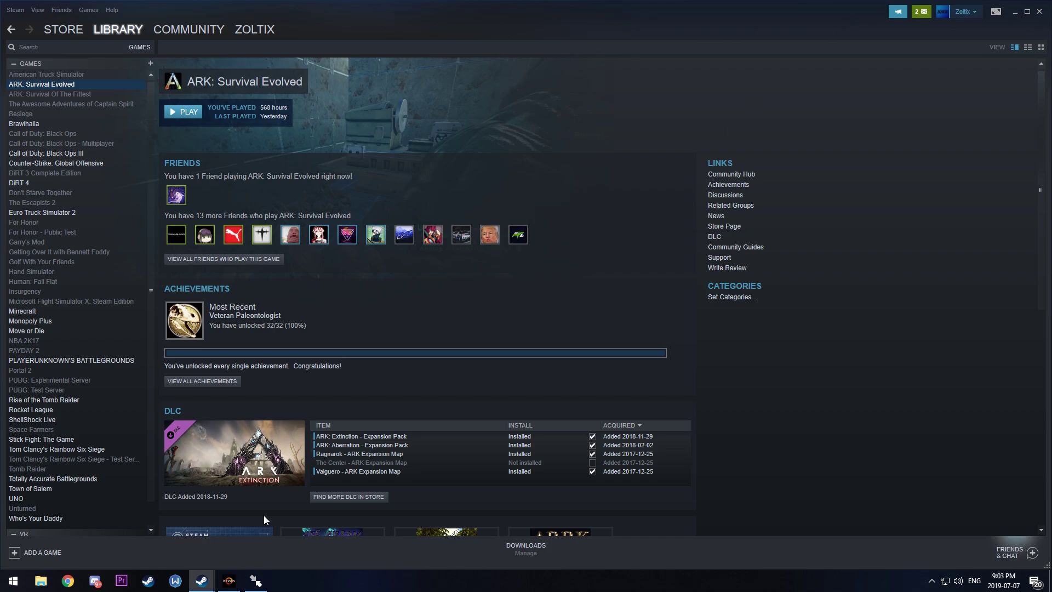
# - Start CompactGUI's Select Target Folder picker, then bring the Steam library forward
pyautogui.click(255, 581)
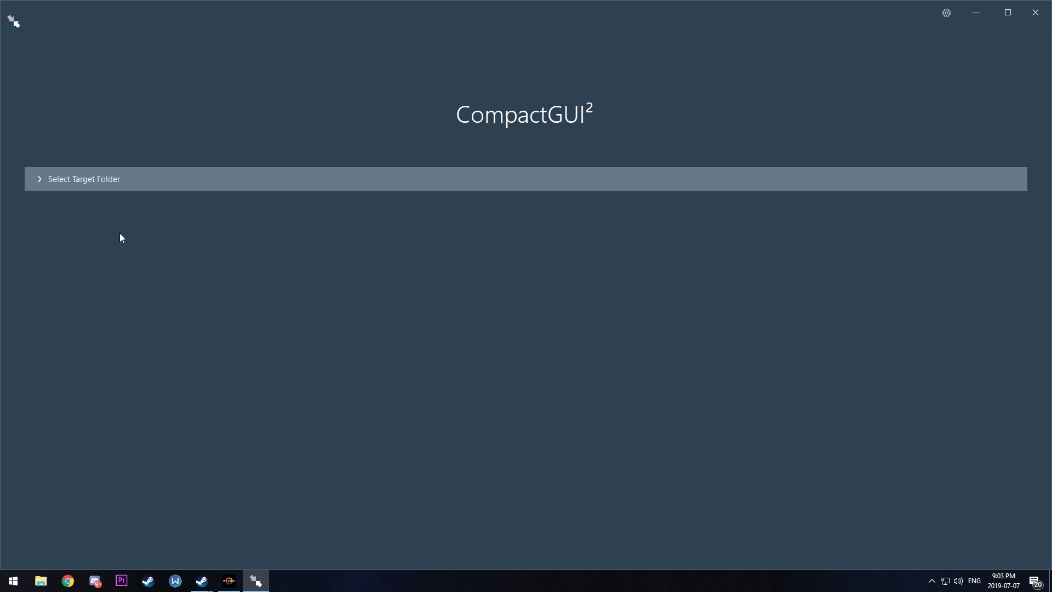
pyautogui.click(103, 181)
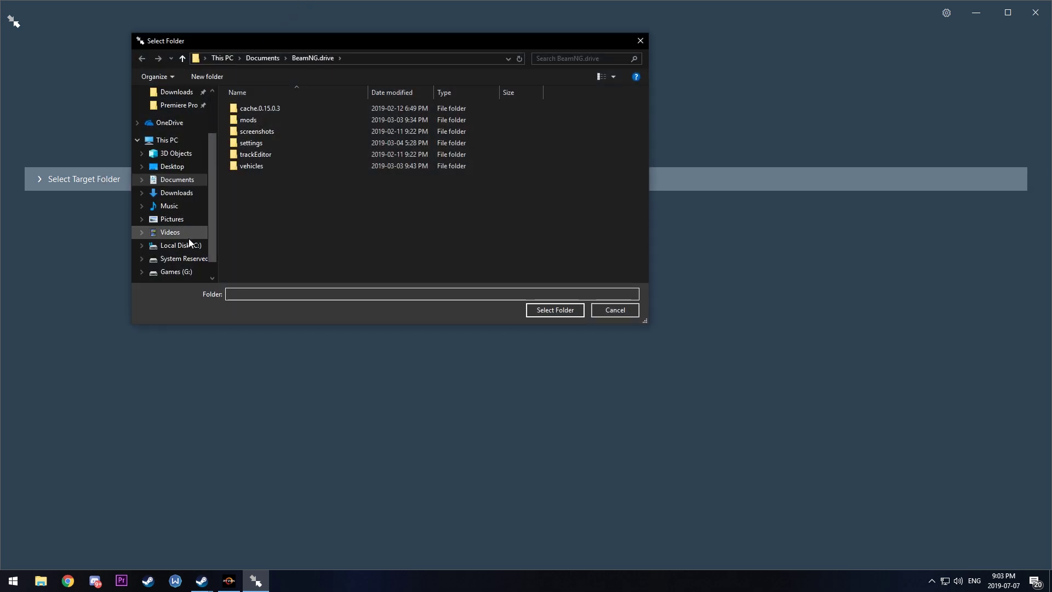
pyautogui.click(200, 581)
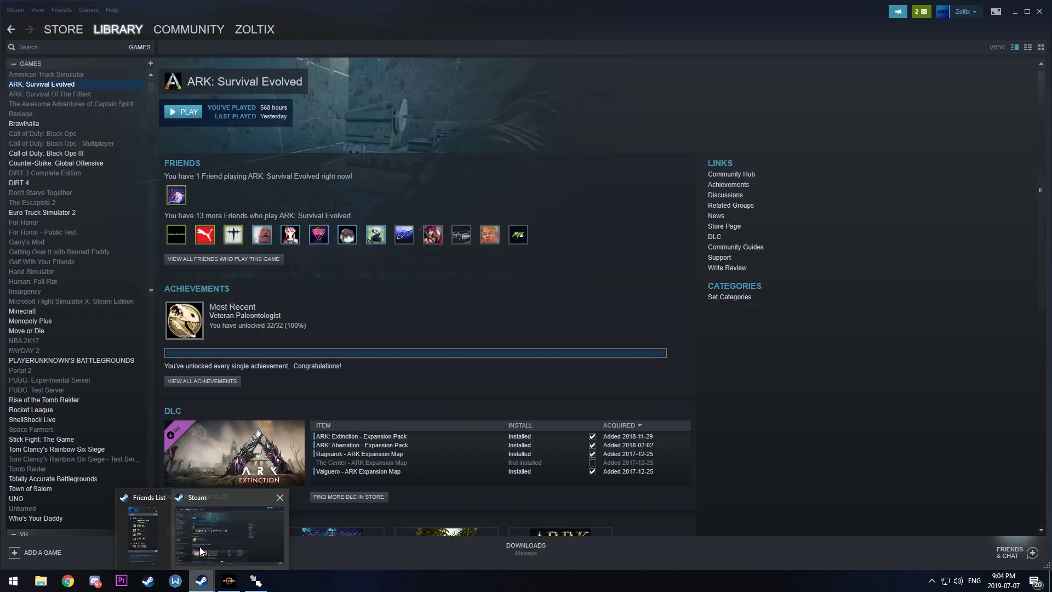
# - View ARK: Survival Evolved's Properties > Local Files from its library context menu
pyautogui.rightClick(67, 85)
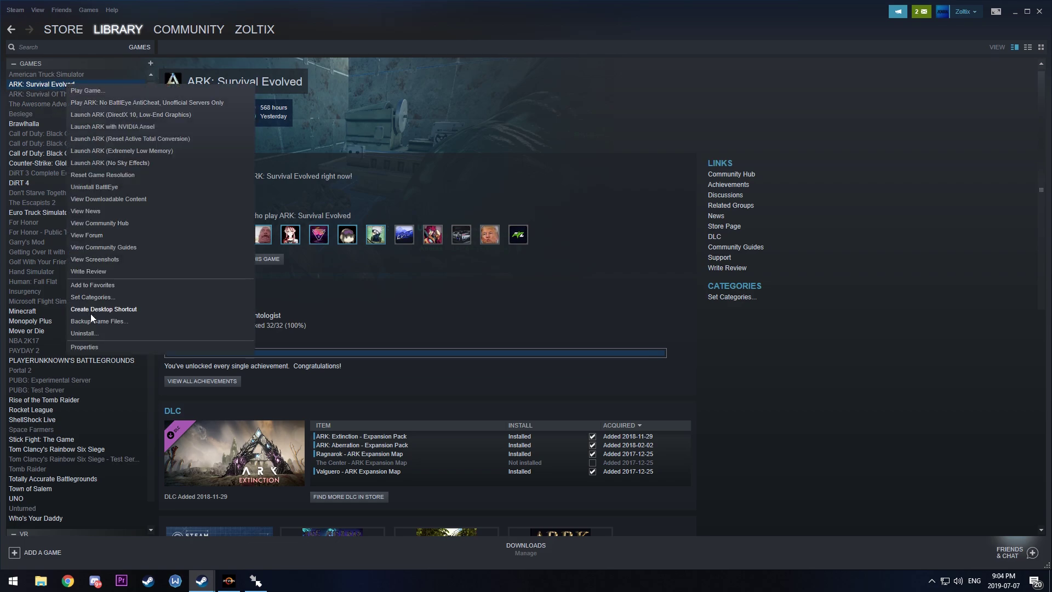
pyautogui.click(91, 348)
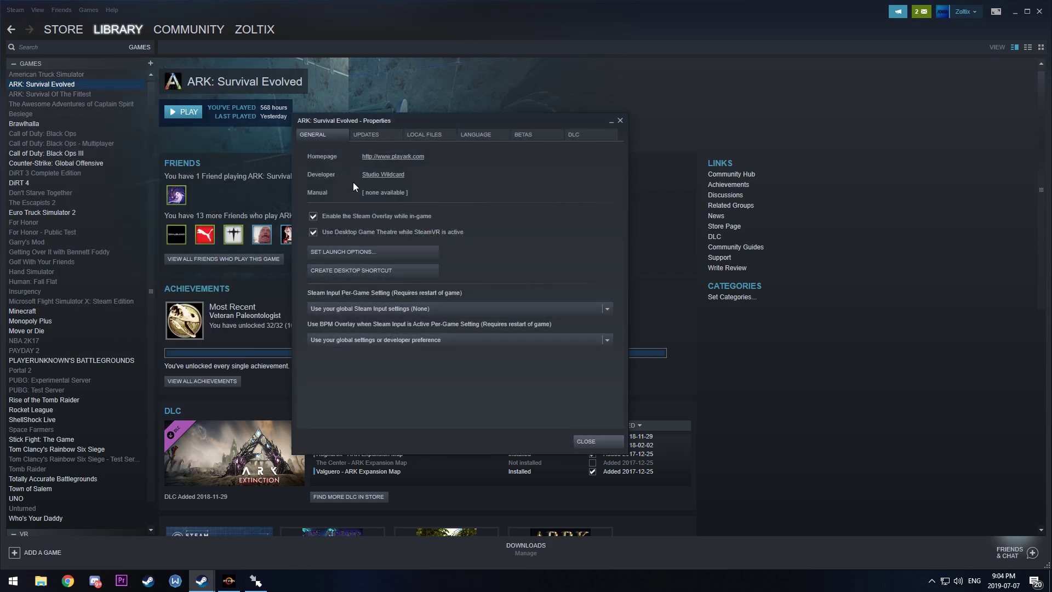
pyautogui.click(428, 134)
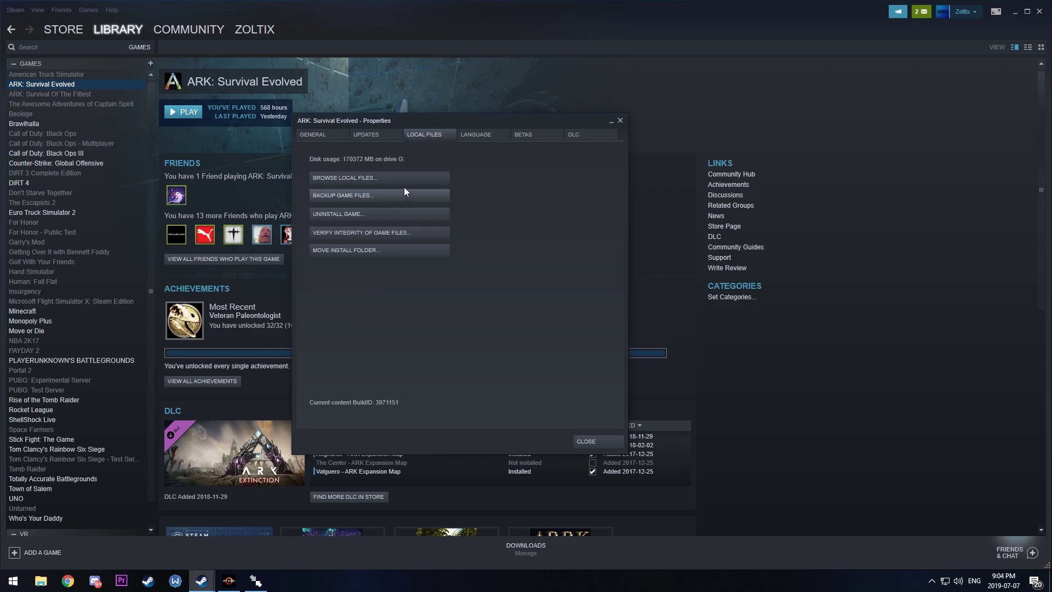
# - Browse to ARK's install folder and copy its path G:\SteamLibrary\steamapps\common\ARK
pyautogui.click(394, 175)
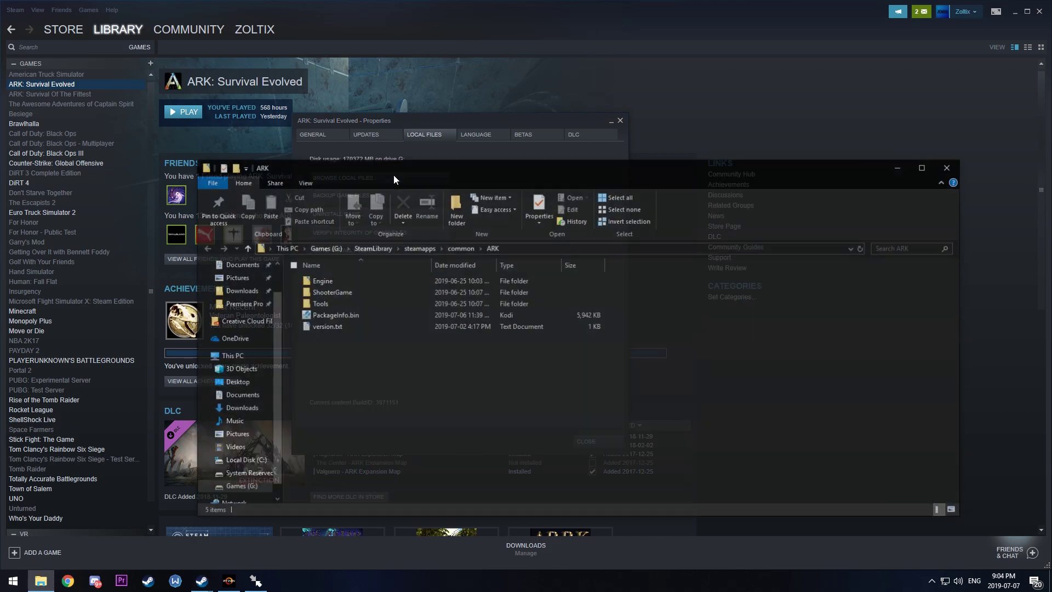
pyautogui.click(474, 141)
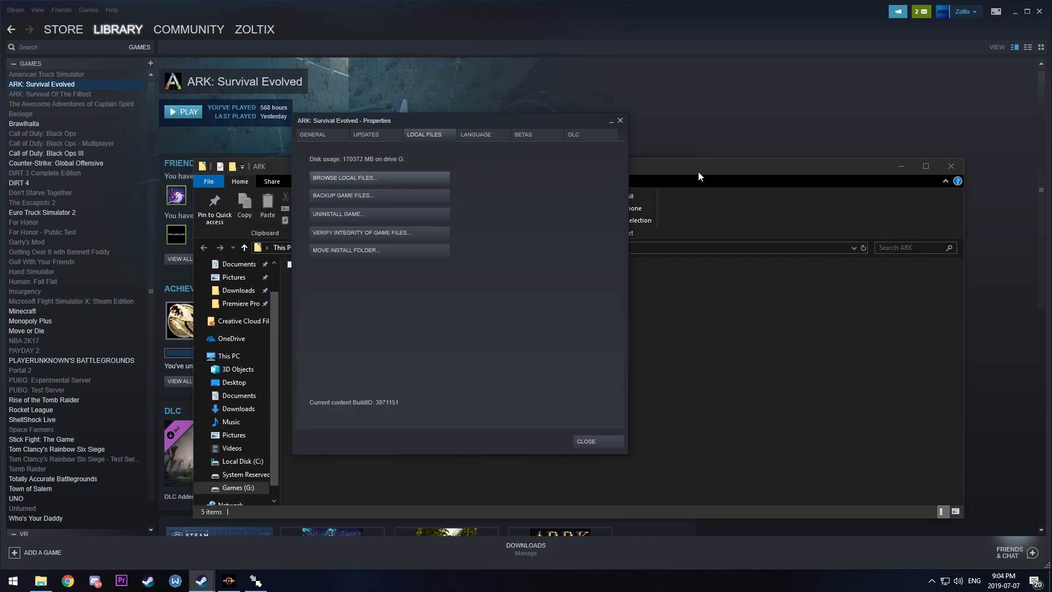
pyautogui.moveTo(697, 170); pyautogui.dragTo(682, 12)
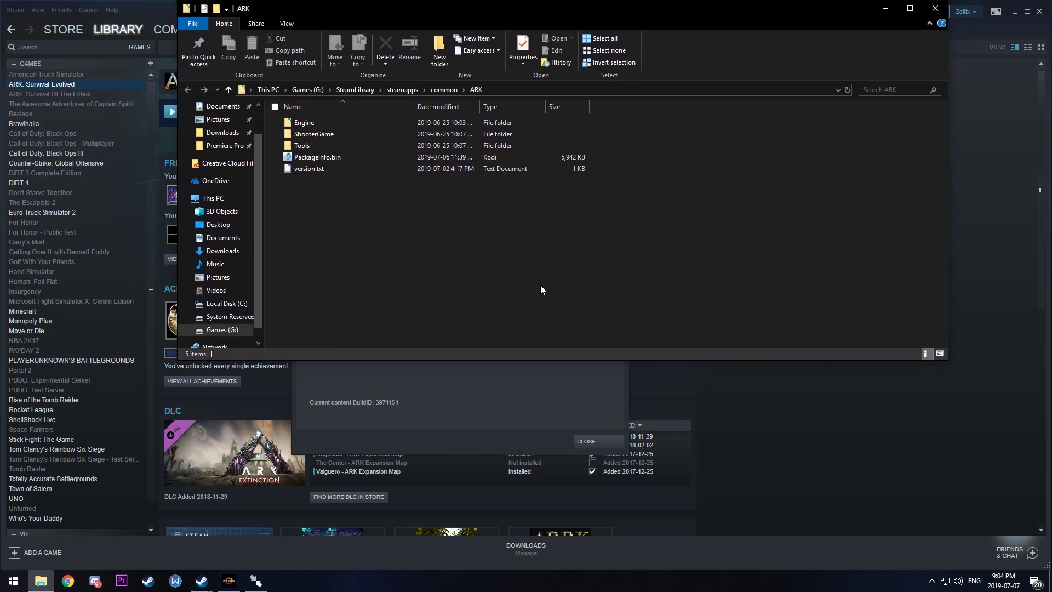
pyautogui.click(521, 90)
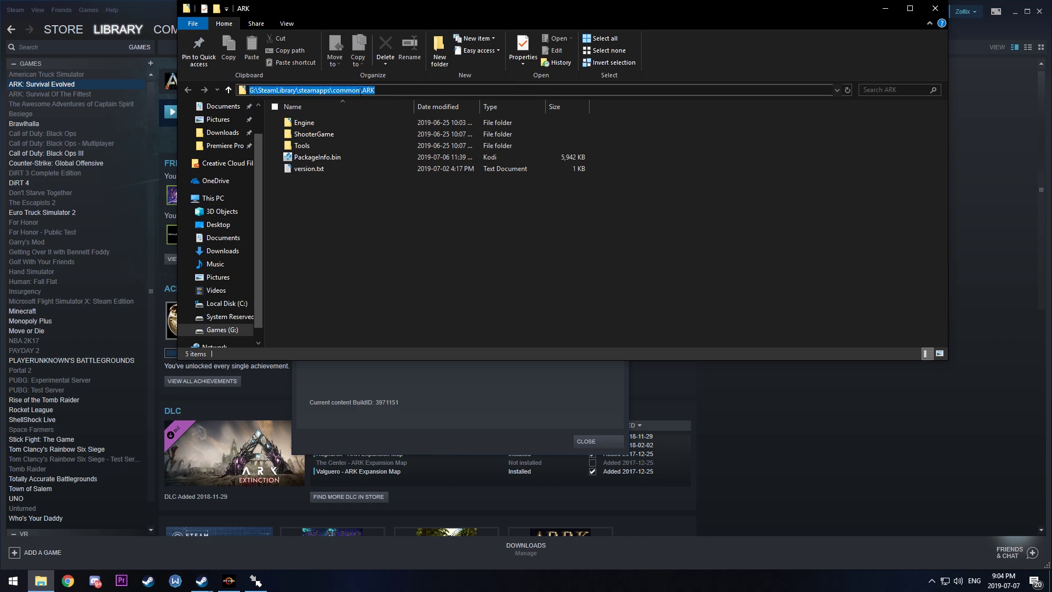
pyautogui.rightClick(352, 92)
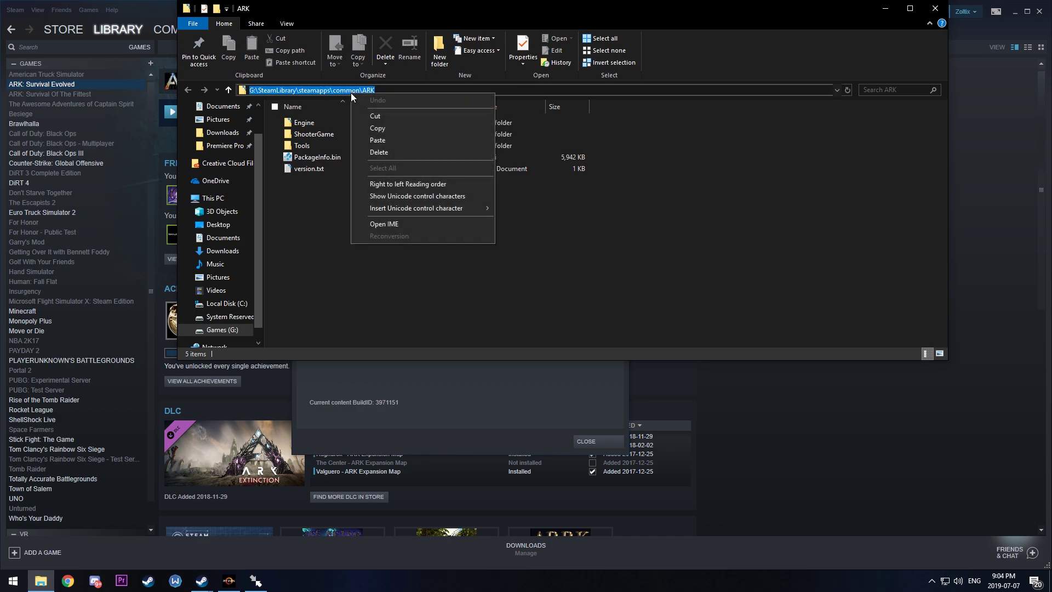
pyautogui.click(380, 130)
# - Paste the ARK path as CompactGUI's target folder and let it analyse: 174.1 GB, est. 85.3 GB compressed
pyautogui.click(256, 580)
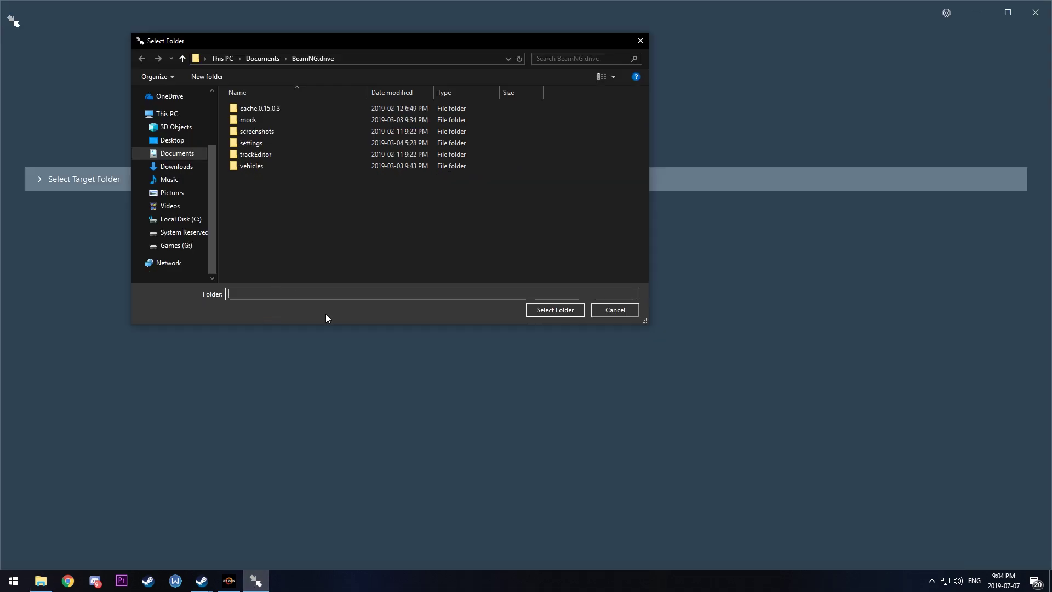
pyautogui.rightClick(286, 293)
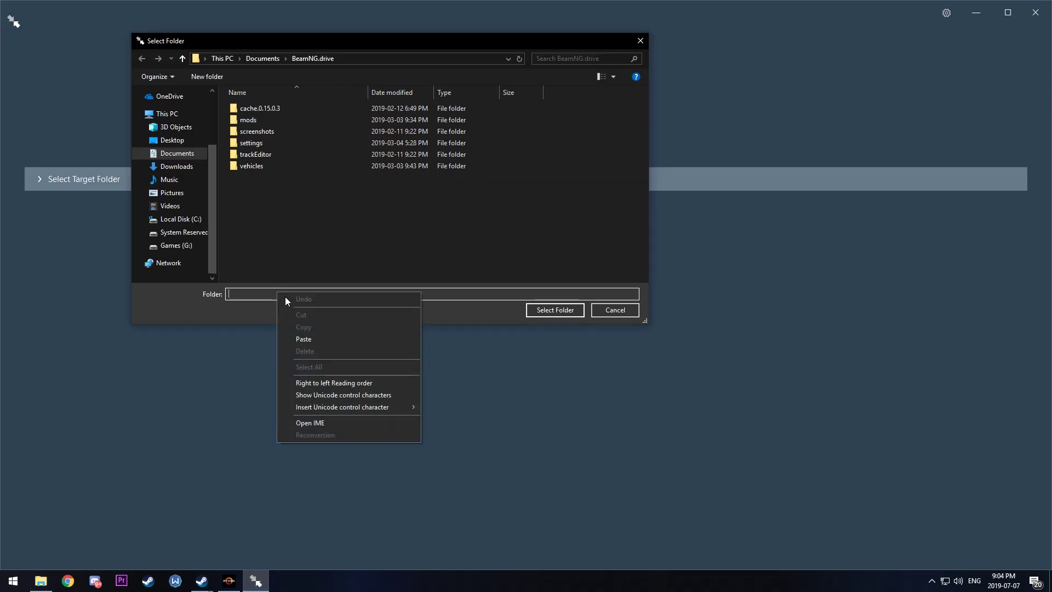
pyautogui.click(317, 337)
pyautogui.click(554, 310)
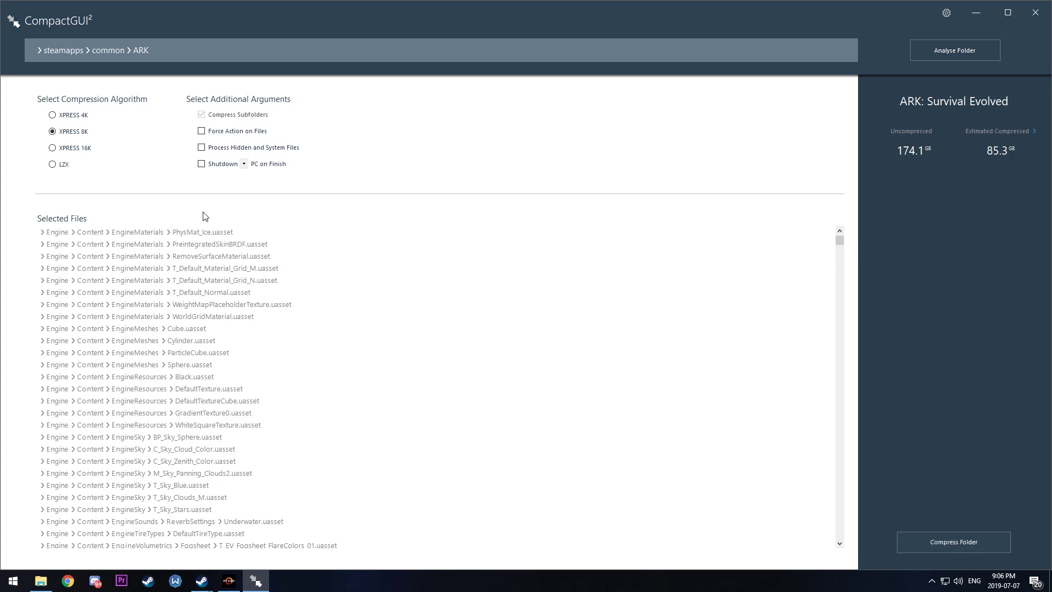
pyautogui.scroll(-3, 214, 407)
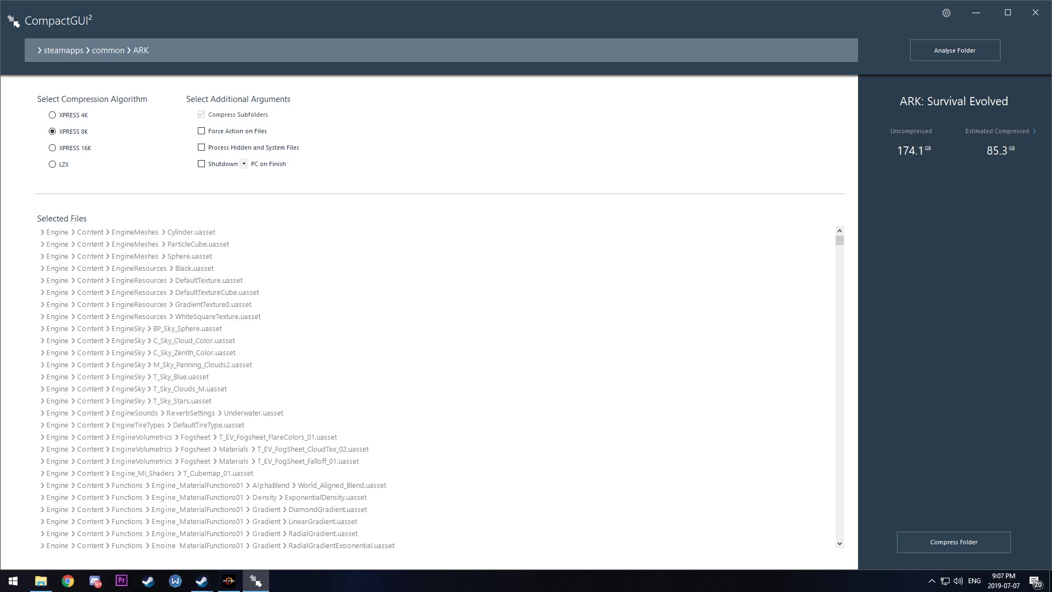
pyautogui.click(68, 581)
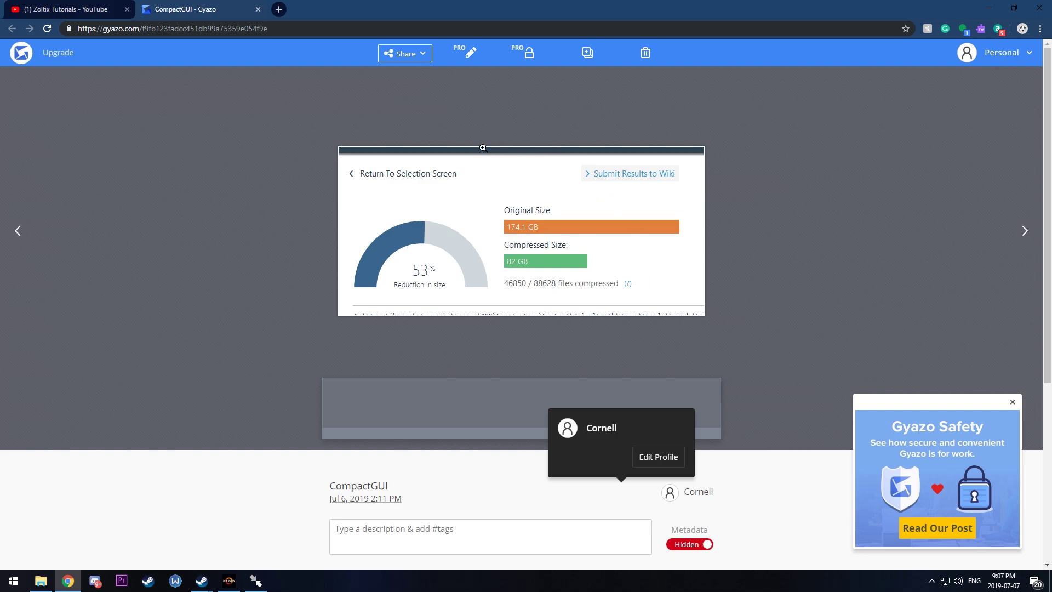
# - Bring the ARK install folder window back in front after viewing the Gyazo screenshot
pyautogui.click(41, 581)
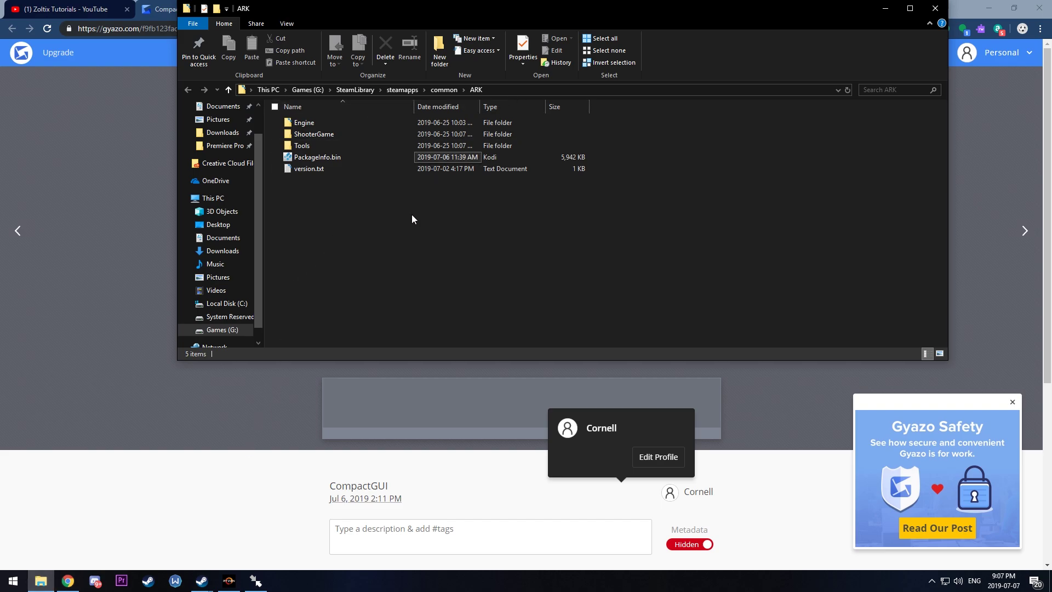
# - Go up to 'common' and view the ARK folder's Properties to tally size on disk
pyautogui.click(450, 91)
pyautogui.click(369, 134)
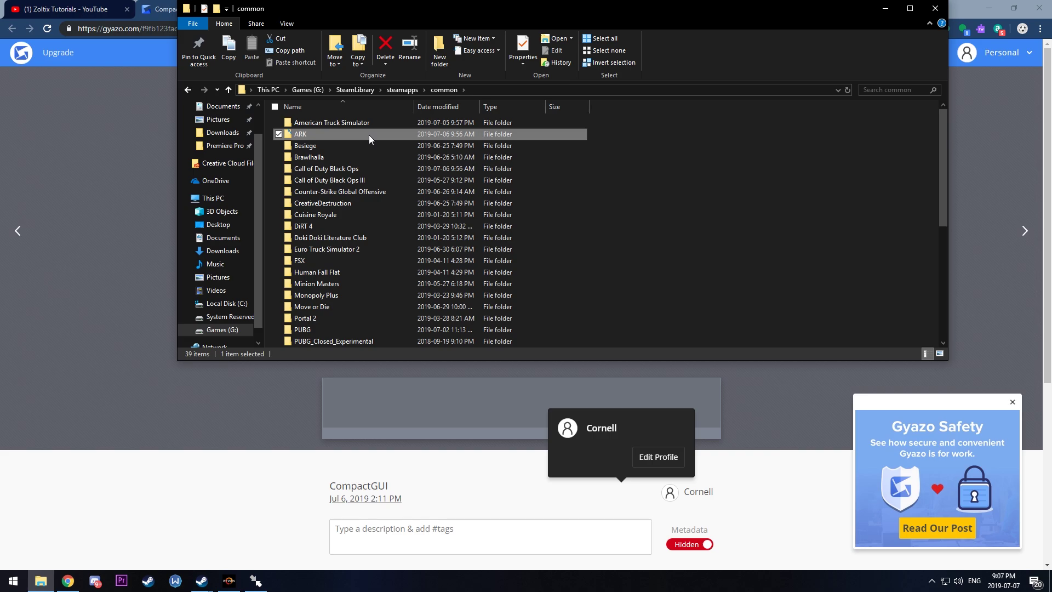
pyautogui.rightClick(369, 135)
pyautogui.click(398, 419)
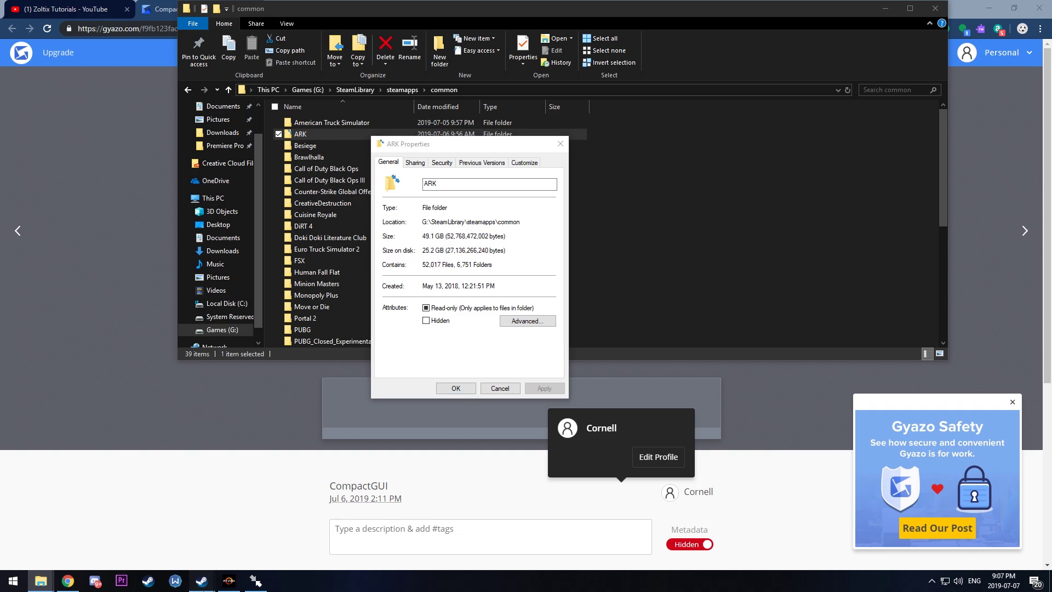
pyautogui.click(202, 581)
pyautogui.click(196, 540)
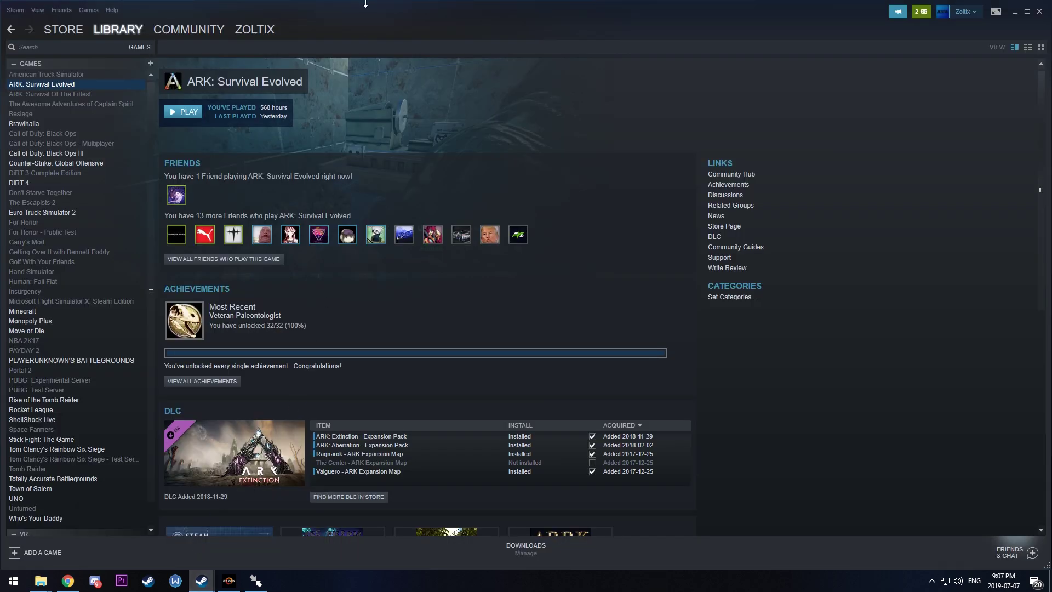
pyautogui.moveTo(365, 7)
pyautogui.mouseDown()
pyautogui.moveTo(457, 305)
pyautogui.moveTo(534, 237)
pyautogui.moveTo(399, 99)
pyautogui.moveTo(329, 2)
pyautogui.mouseUp()
pyautogui.rightClick(77, 83)
pyautogui.click(153, 351)
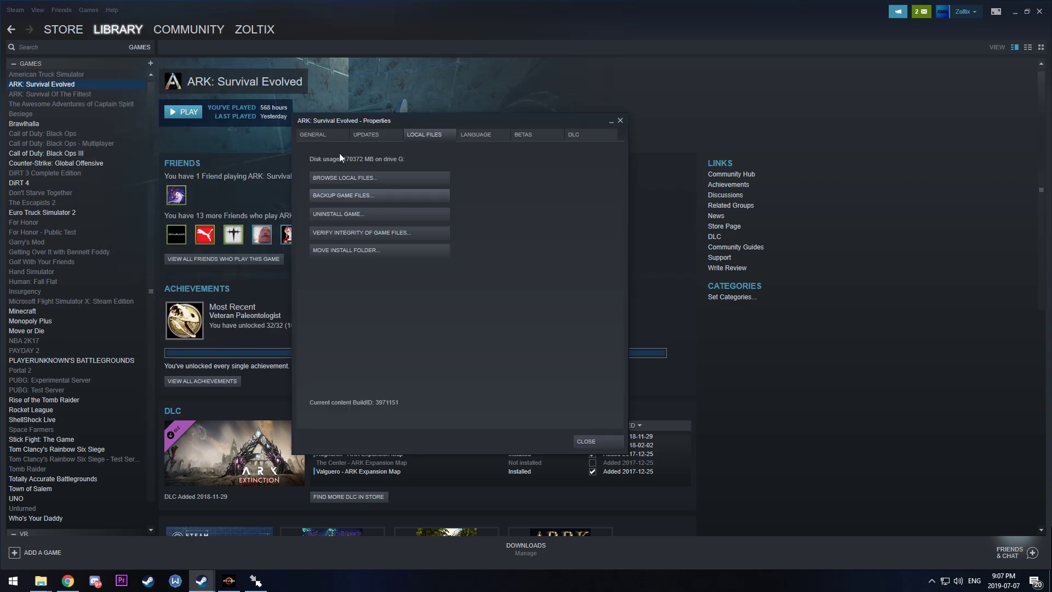
pyautogui.click(618, 121)
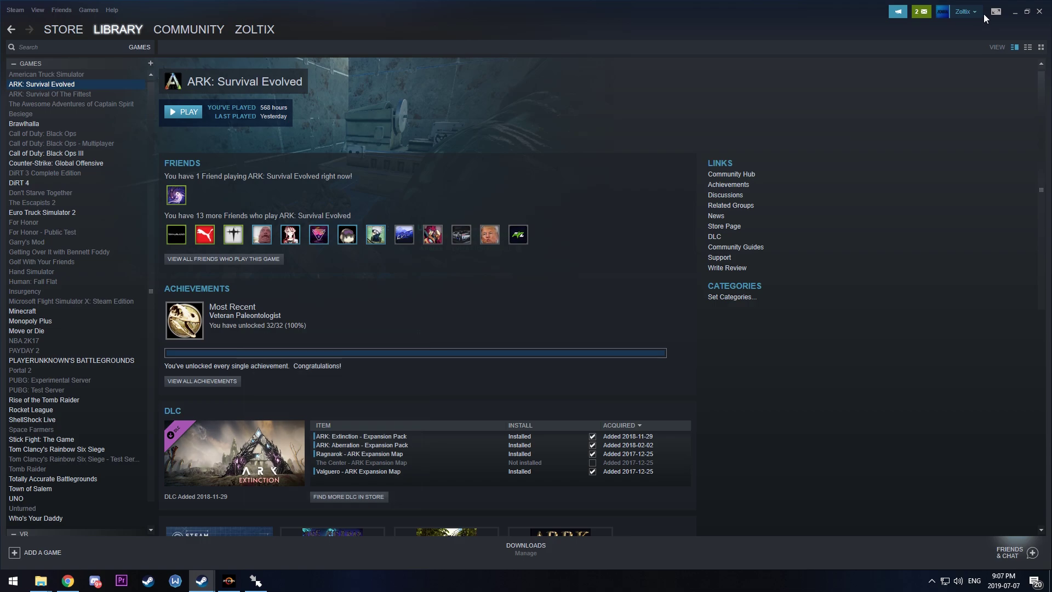
# - Read ARK's 174 GB size versus 87,750,156,288 bytes on disk, then return to CompactGUI
pyautogui.hotkey('alt', 'Tab')
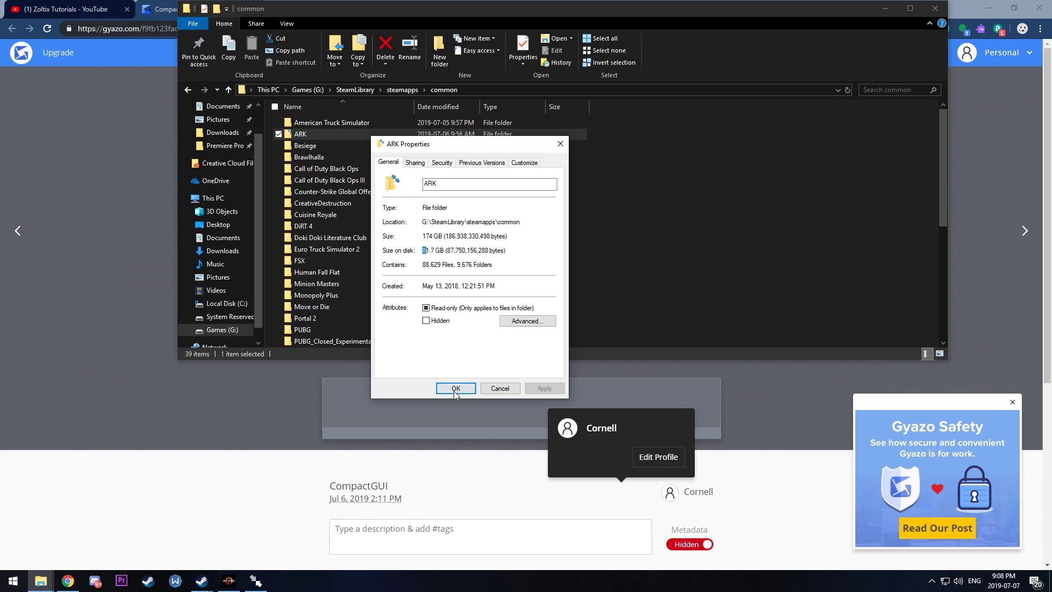
pyautogui.hotkey('alt', 'Tab')
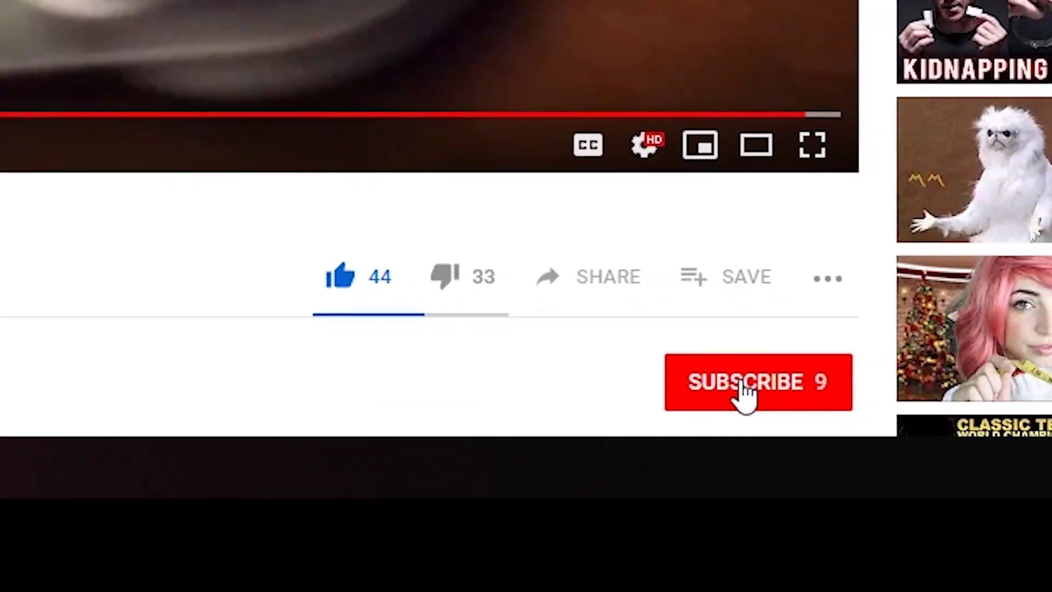
# - Subscribe to the YouTube channel, raising its count from 9 to 10
pyautogui.click(745, 382)
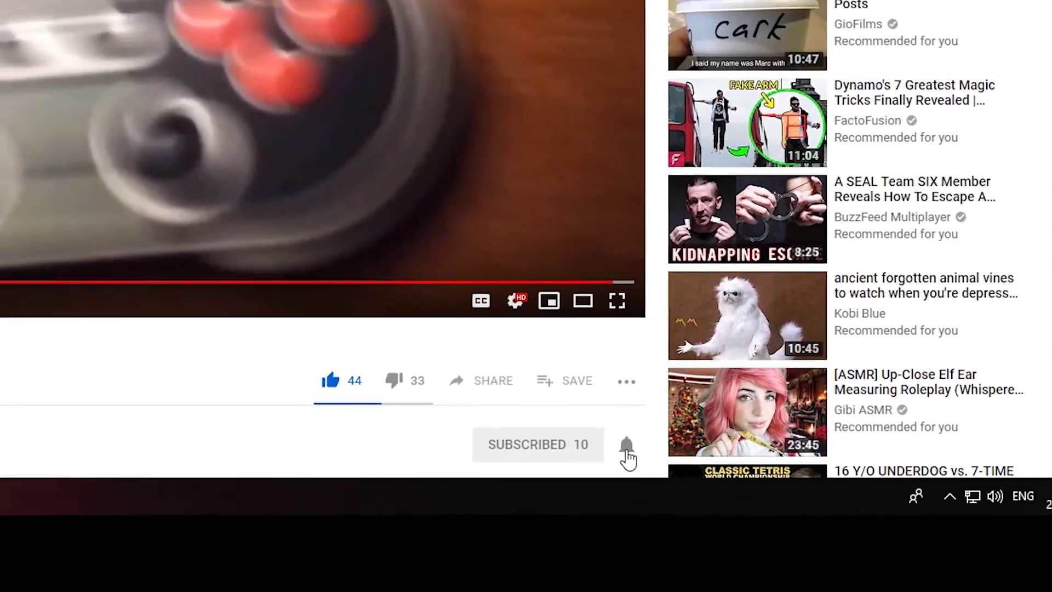